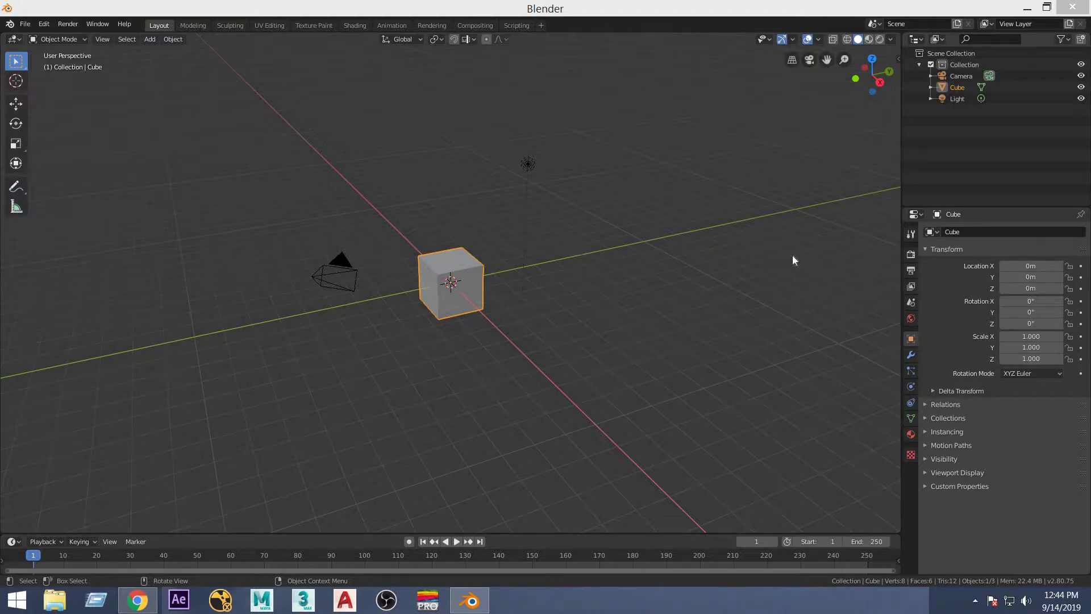
Add an Array modifier to the cube with Relative Offset X at 1.1.
left_click(932, 232)
left_click(967, 260)
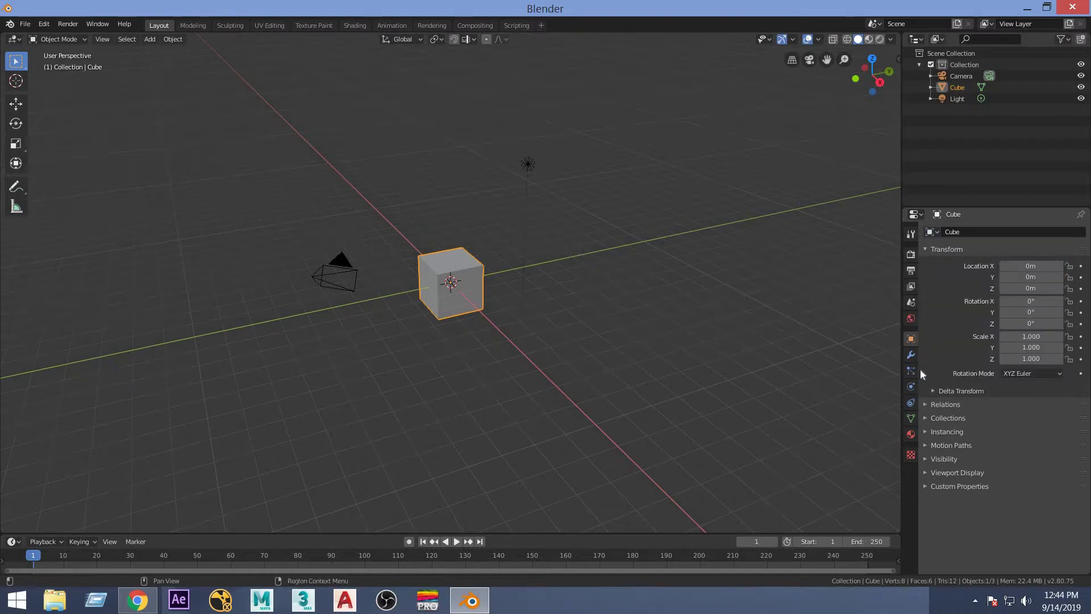
left_click(912, 353)
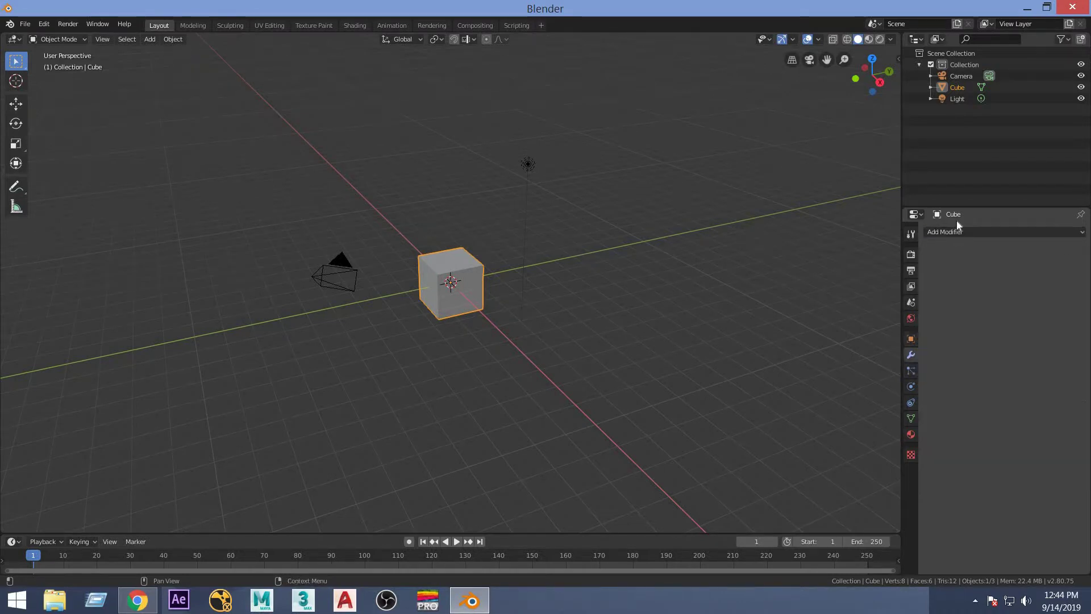
left_click(956, 232)
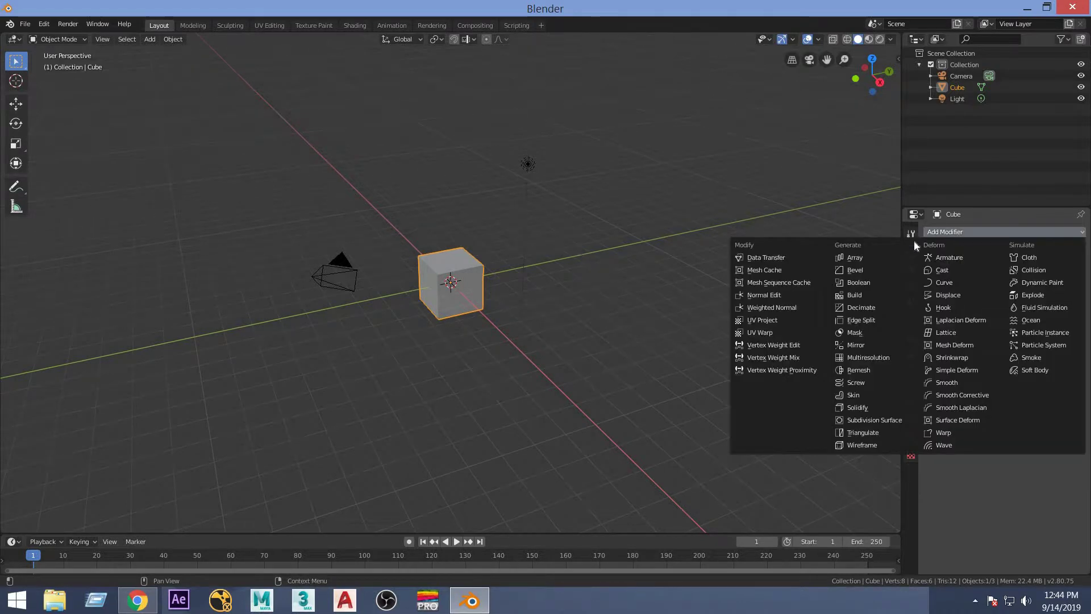
left_click(855, 257)
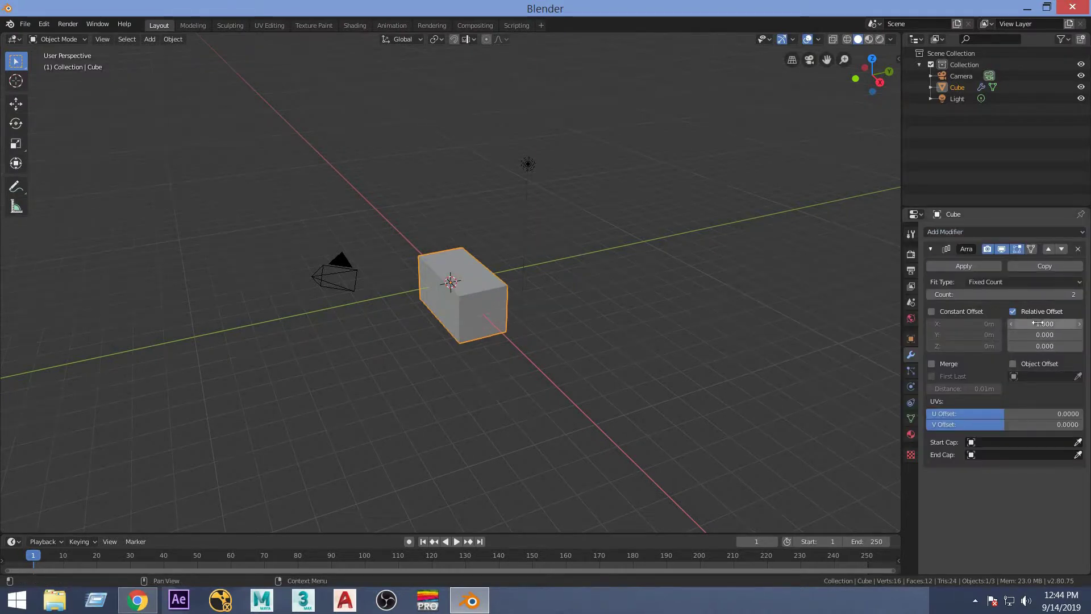
left_click(1081, 324)
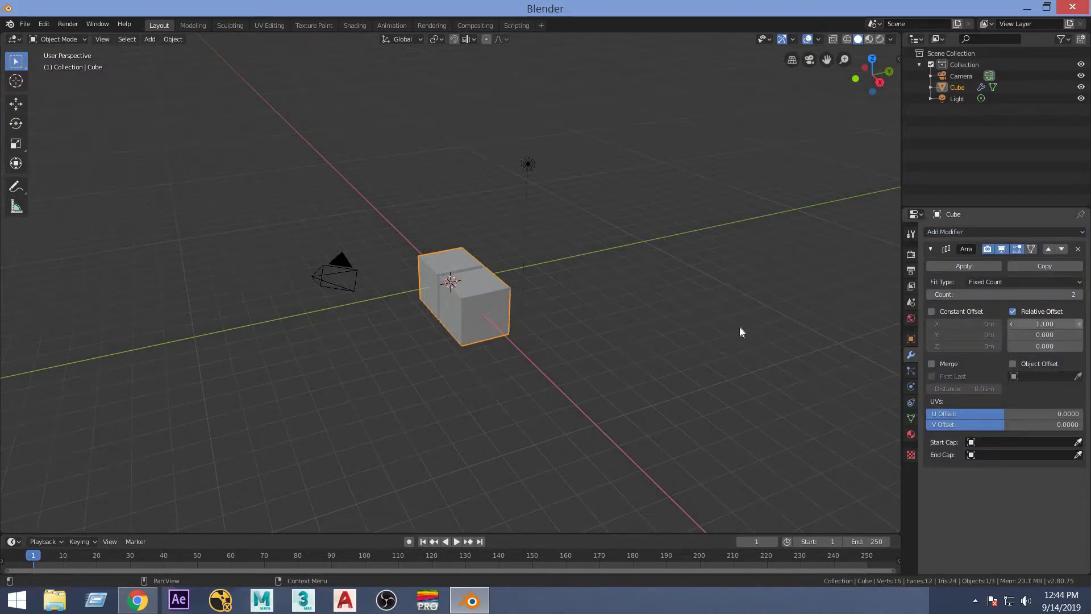
middle_click_drag(739, 326, 567, 322)
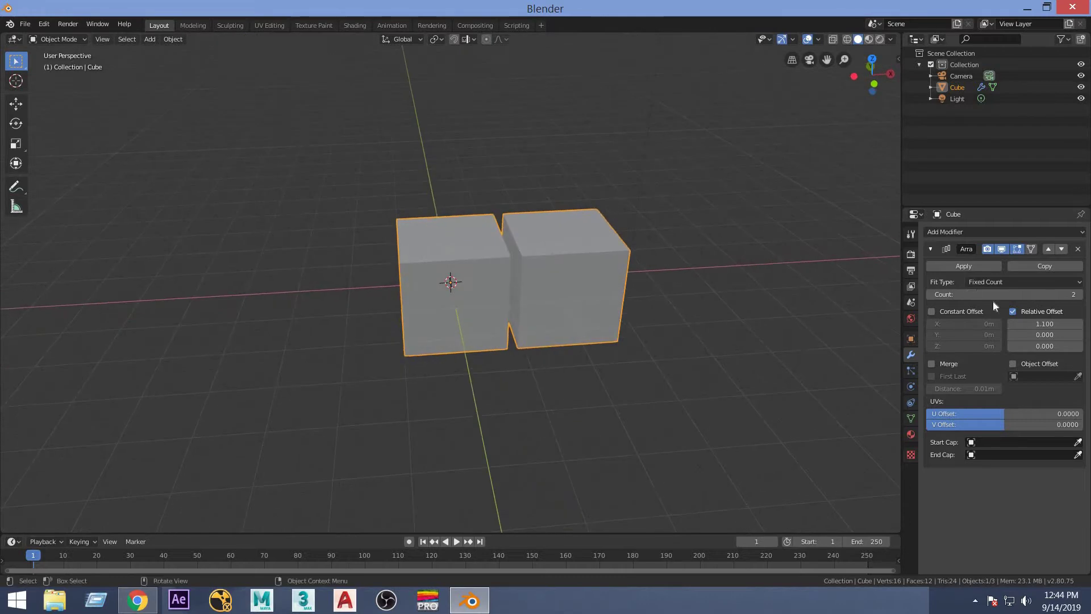
Set the array Count to 10, keeping Relative Offset Y at 0.
left_click(1023, 295)
type("10")
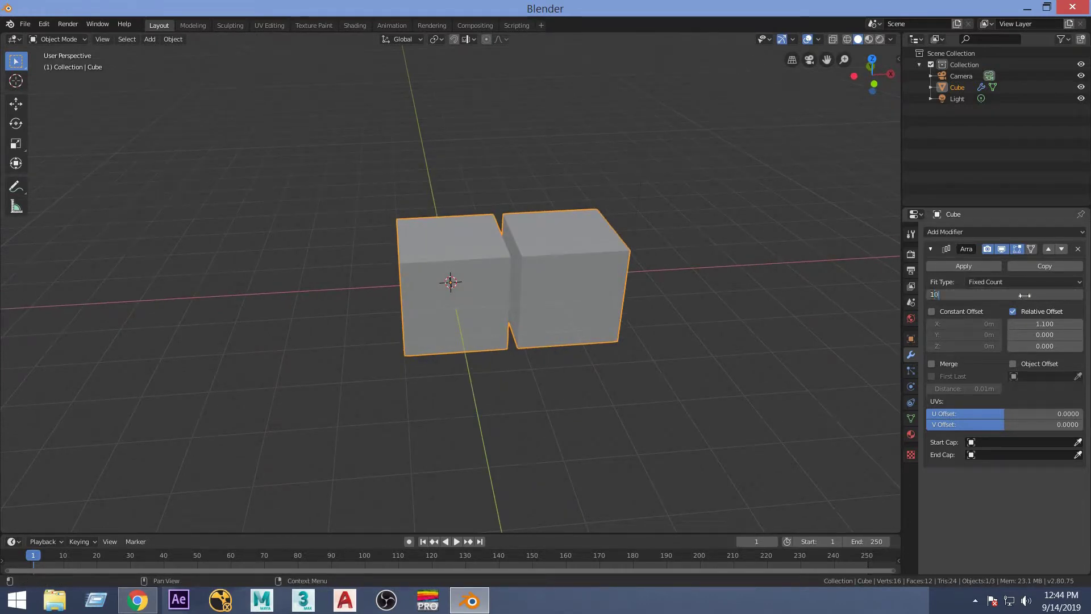
key("Return")
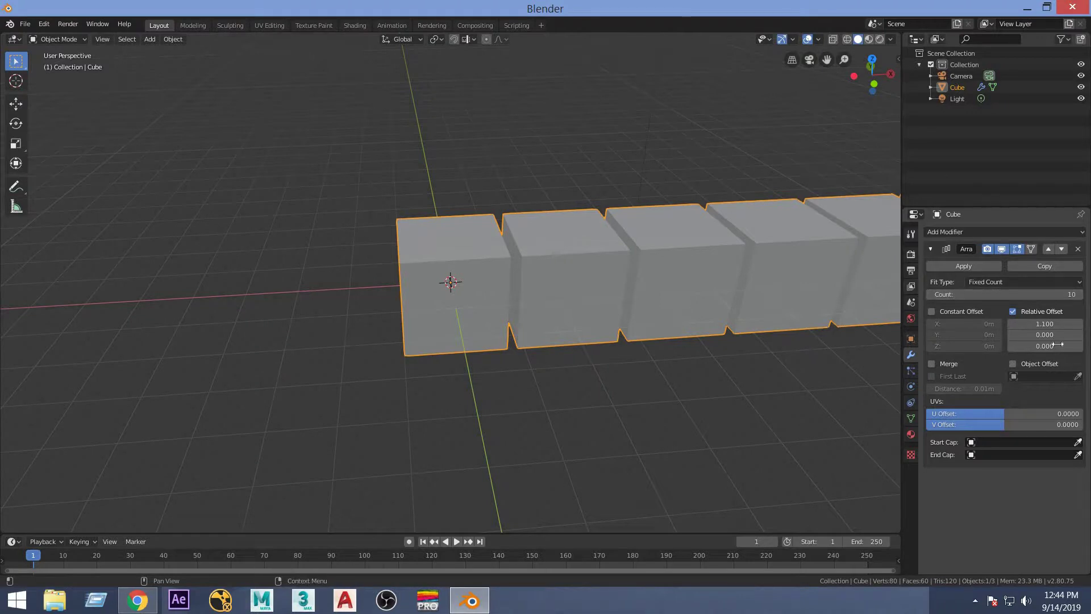
left_click_drag(1045, 334, 1068, 335)
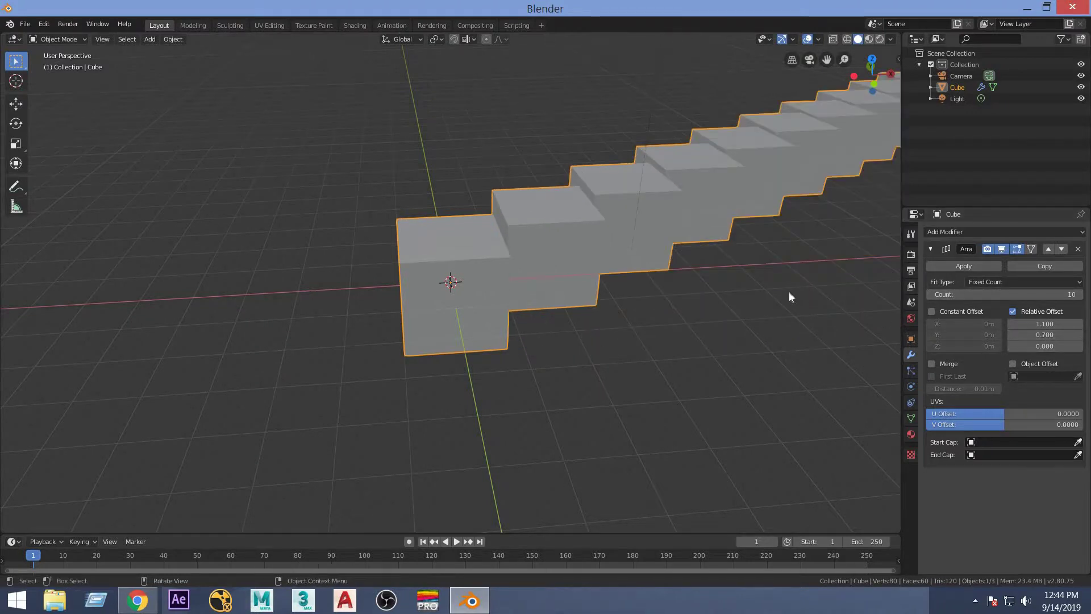
key("ctrl+z")
middle_click_drag(765, 306, 726, 290)
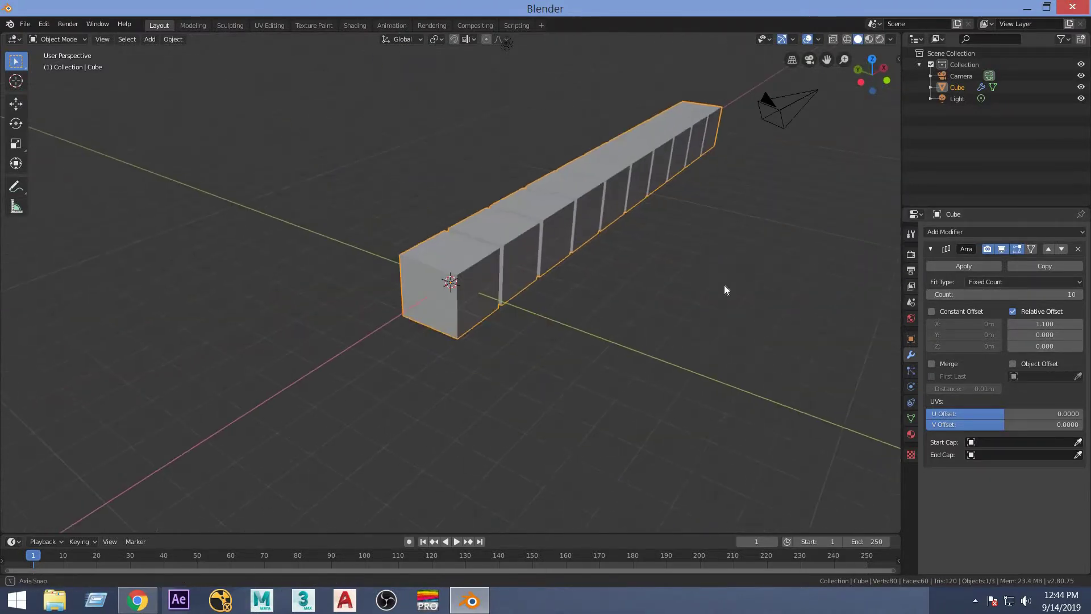
middle_click_drag(676, 349, 913, 285)
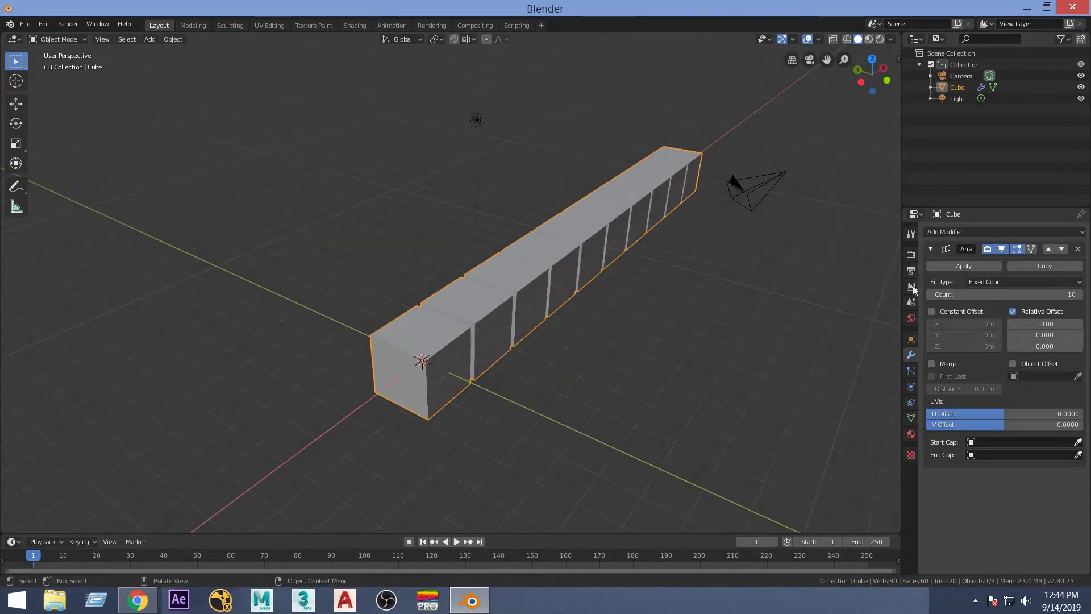
Add a second Array modifier, keeping the first array's X offset at 1.1.
left_click(971, 231)
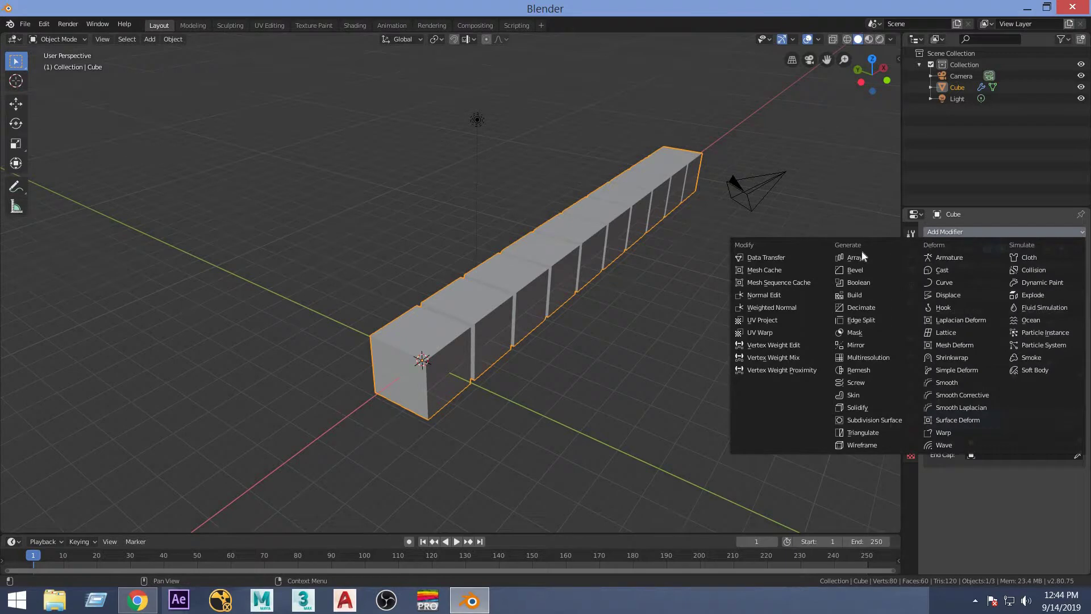
left_click(835, 253)
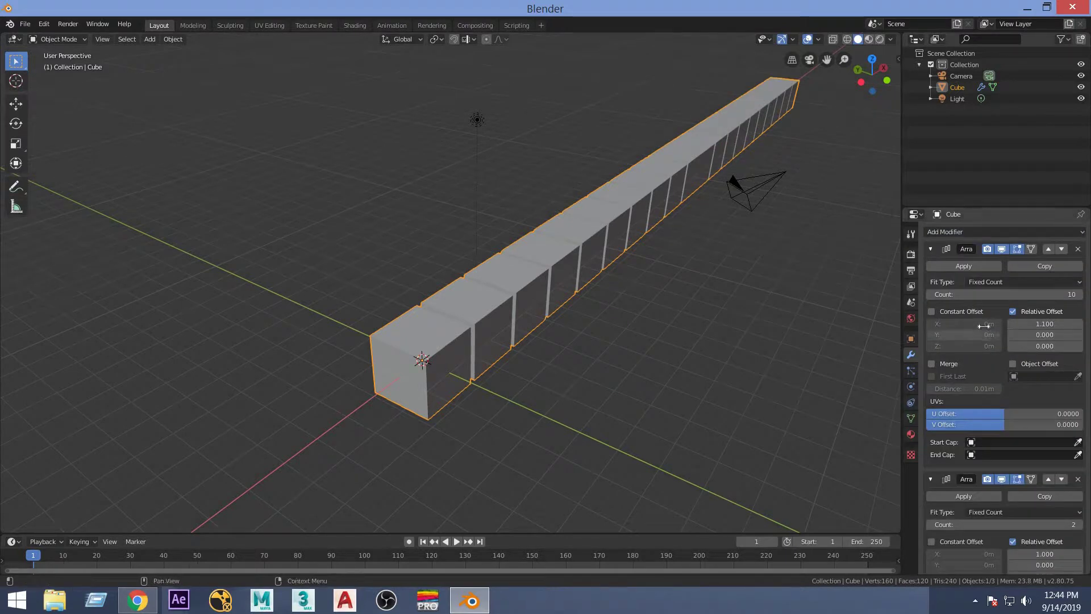
left_click(1054, 324)
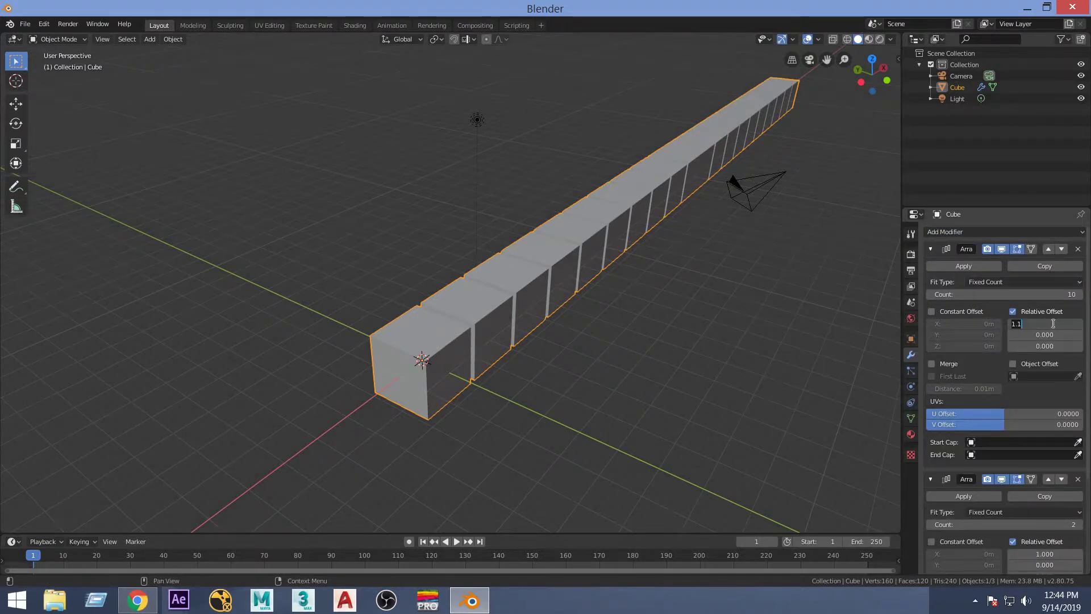
type("0")
key("Return")
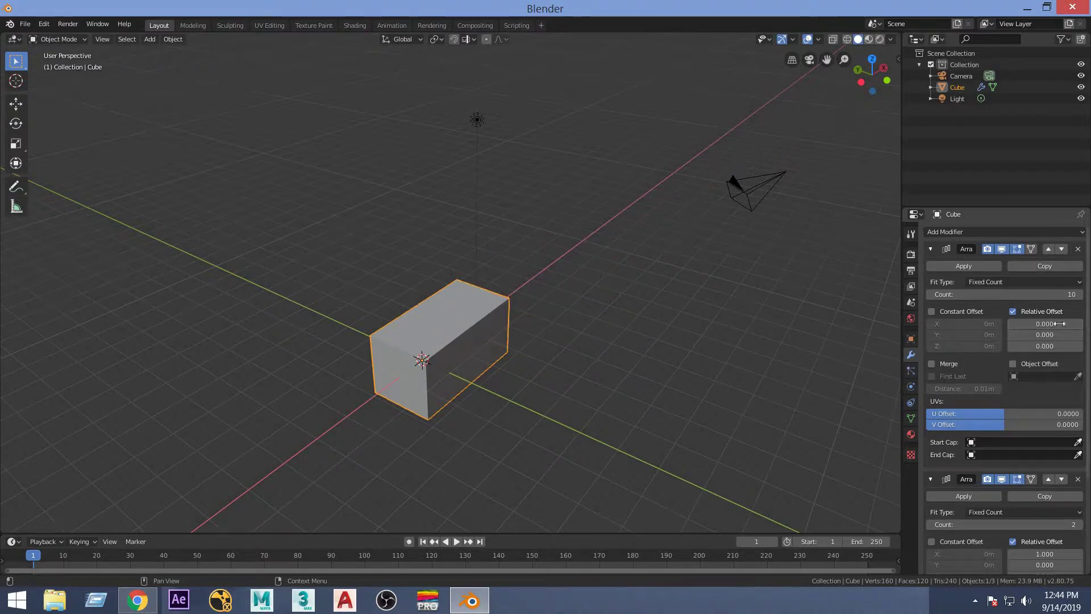
left_click(1059, 323)
type("1.1")
key("Return")
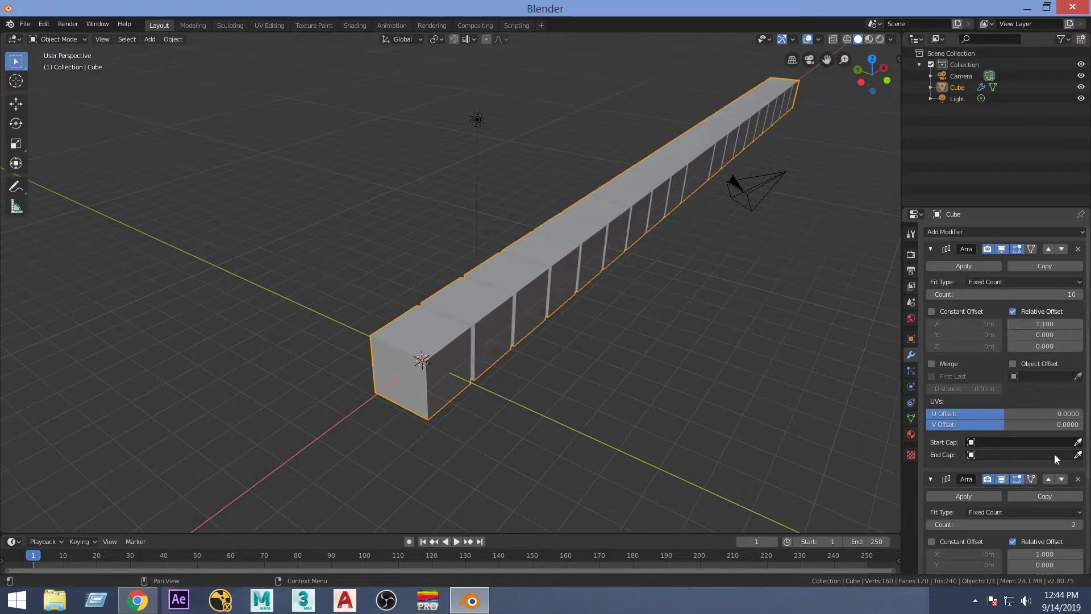
Set the second array's Relative Offset to X 0 and Y 1.1.
scroll(1043, 449, "down", 3)
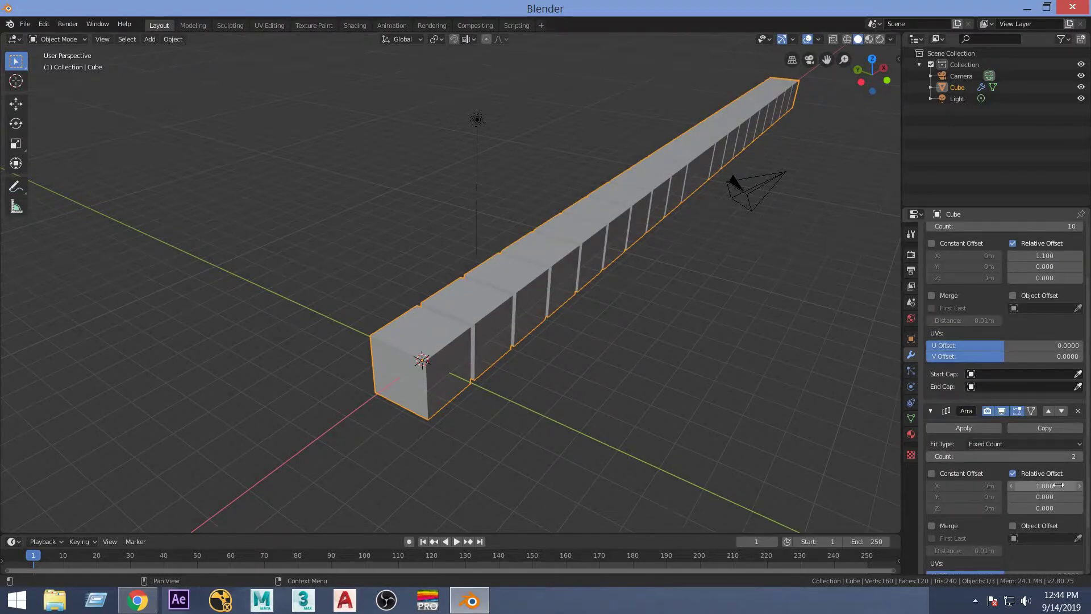
left_click(1057, 485)
type("0")
key("Return")
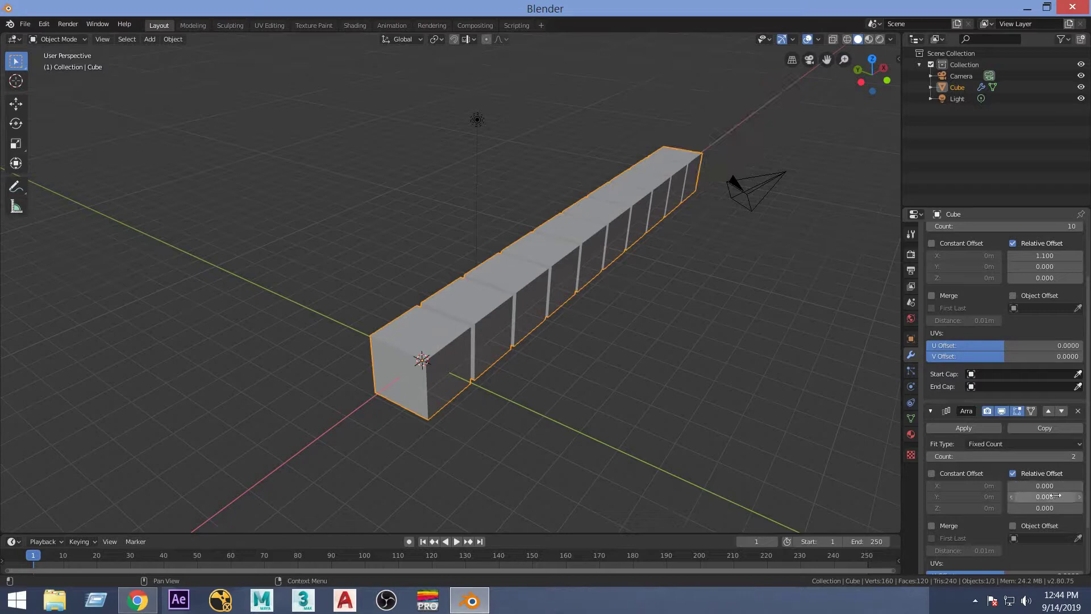
left_click(1053, 496)
type("1")
type(".1")
key("Return")
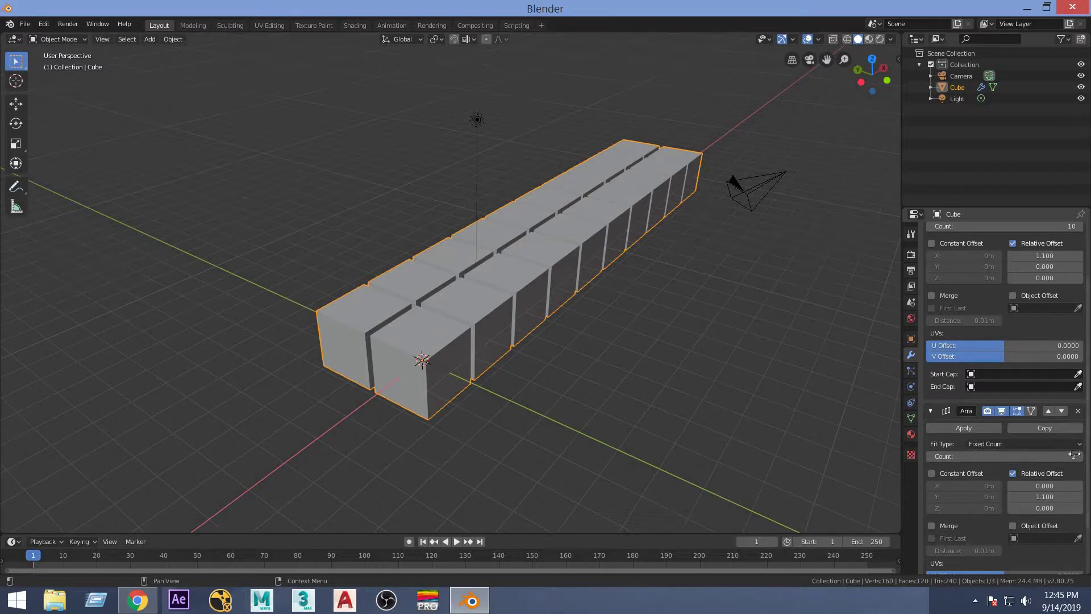
Set the second array's Count to 10, forming a 10×10 grid.
left_click(1075, 455)
type("14")
key("Return")
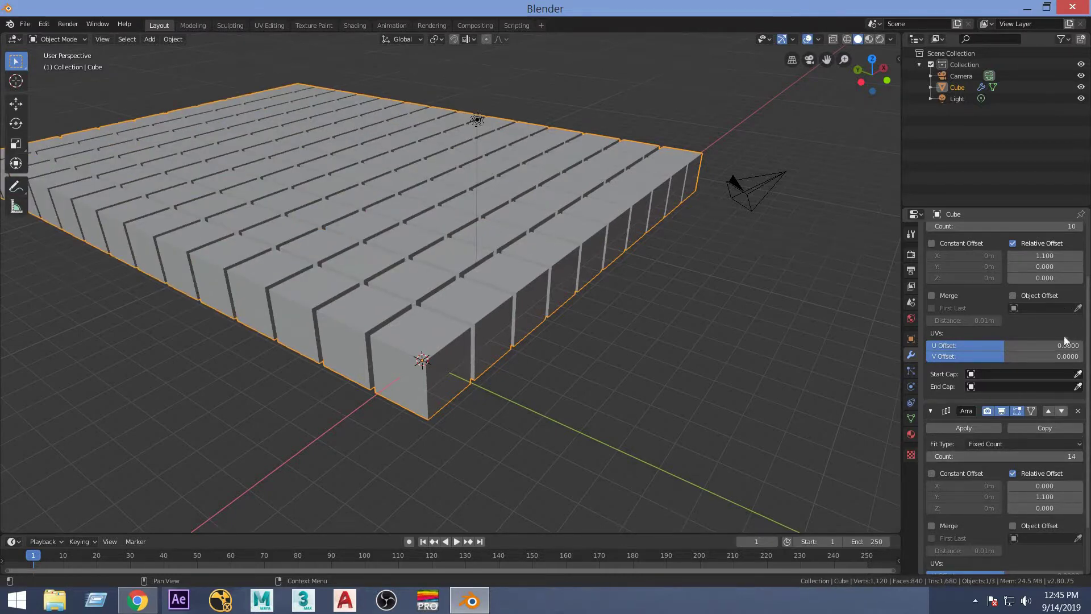
scroll(1066, 340, "up", 3)
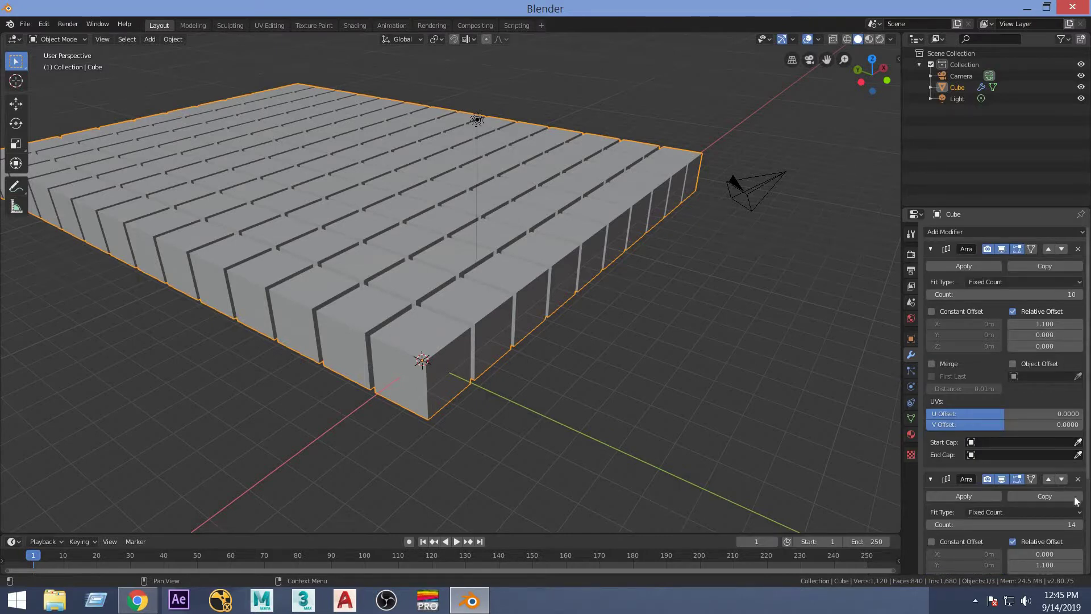
scroll(1076, 500, "down", 2)
left_click(1082, 478)
type("1")
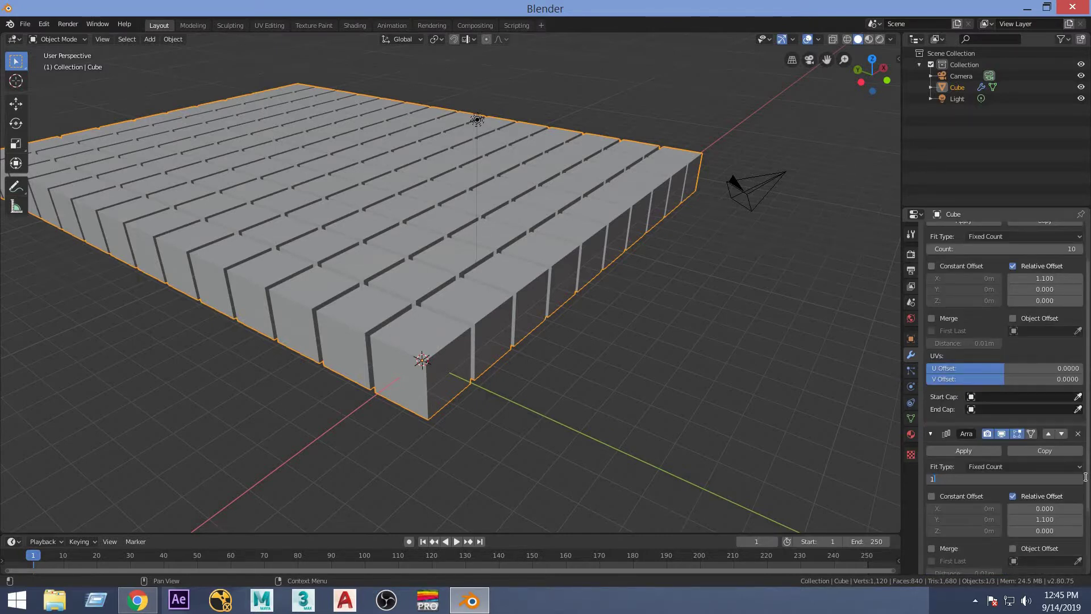
type("0")
key("Return")
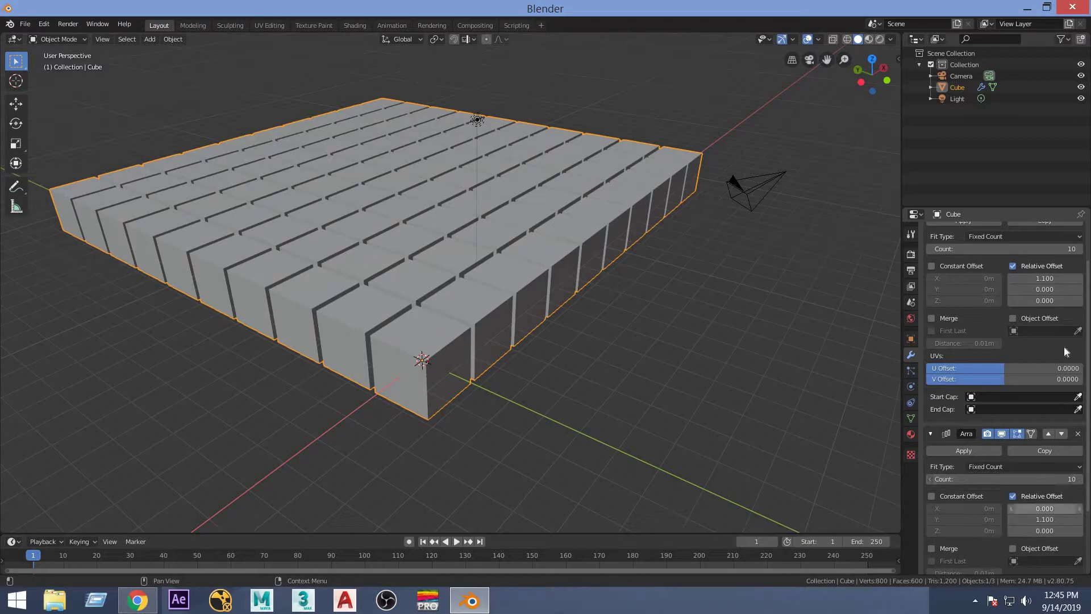
scroll(728, 327, "up", 3)
scroll(726, 325, "down", 2)
scroll(996, 241, "up", 1)
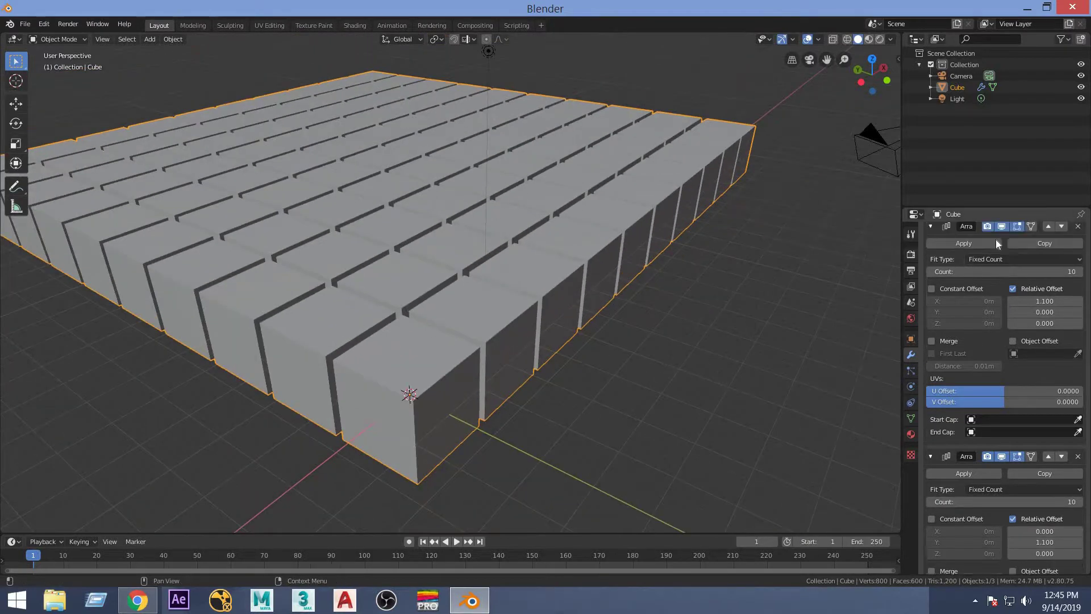
scroll(996, 239, "up", 1)
left_click(981, 232)
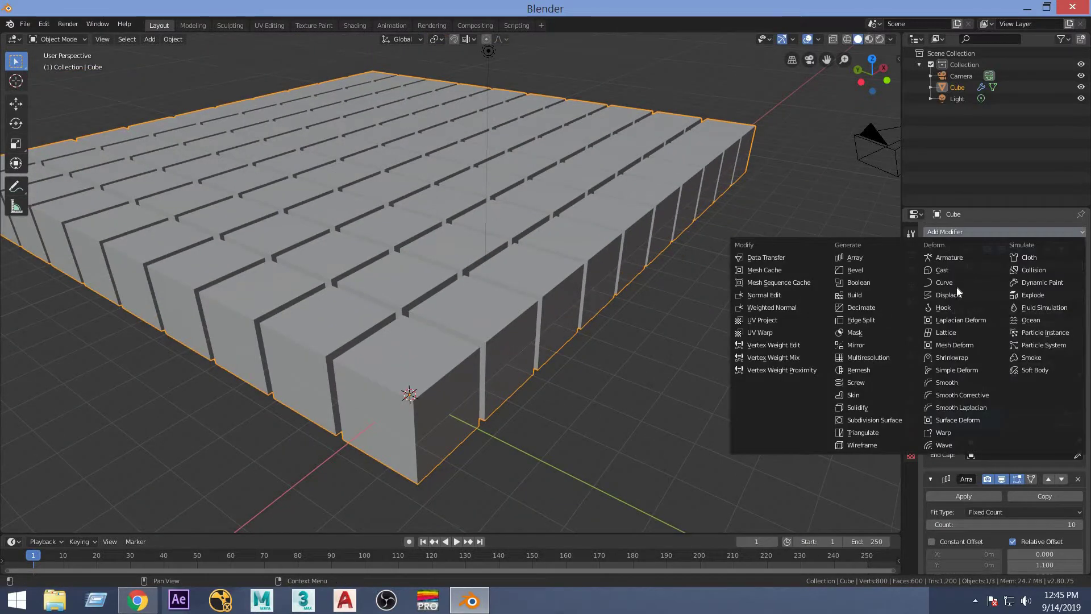
Add a third Array modifier; set the second array's offset to Y 0, X 1.1.
left_click(850, 257)
scroll(1045, 472, "down", 4)
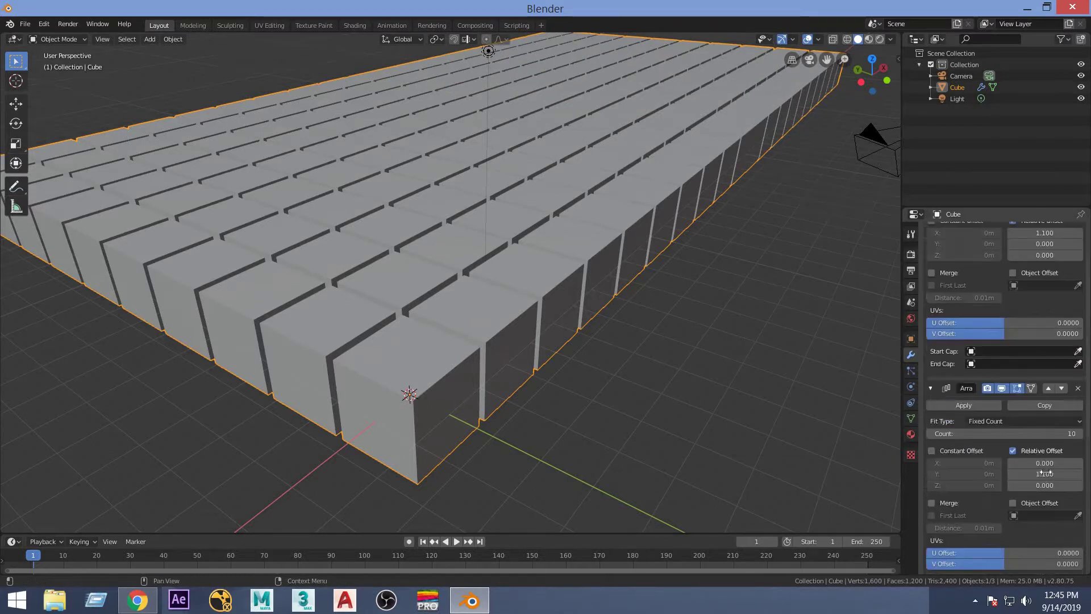
left_click(1051, 474)
type("0")
key("Return")
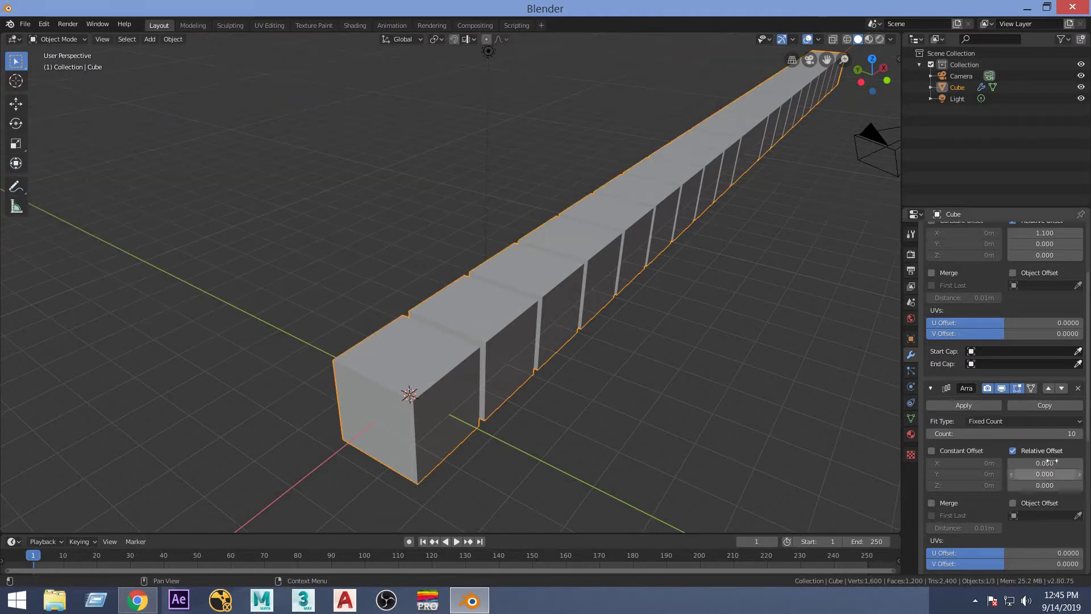
left_click(1051, 462)
type("1.")
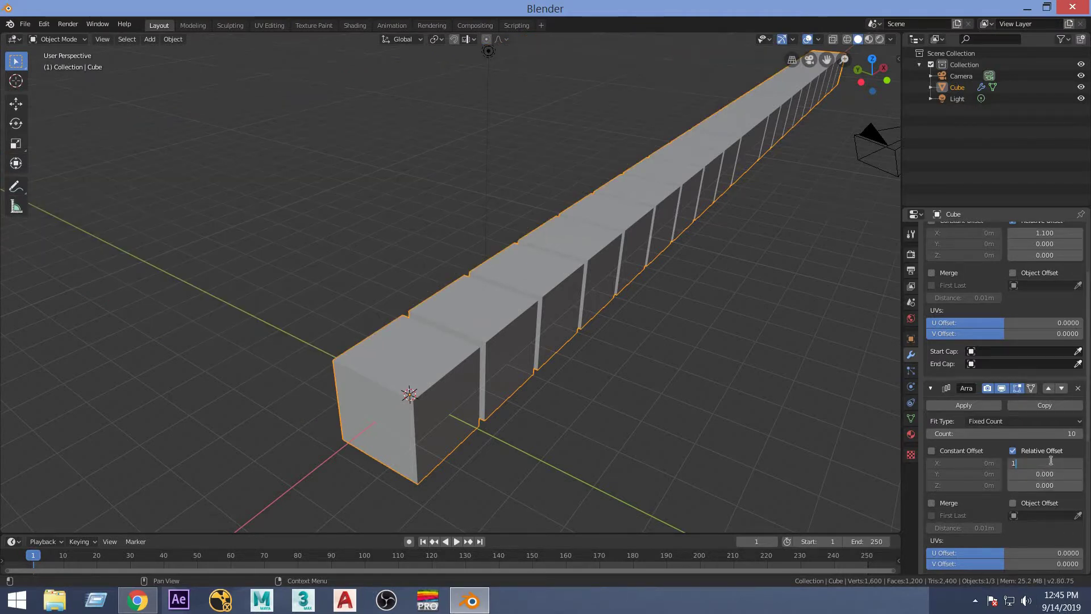
type("1")
key("Return")
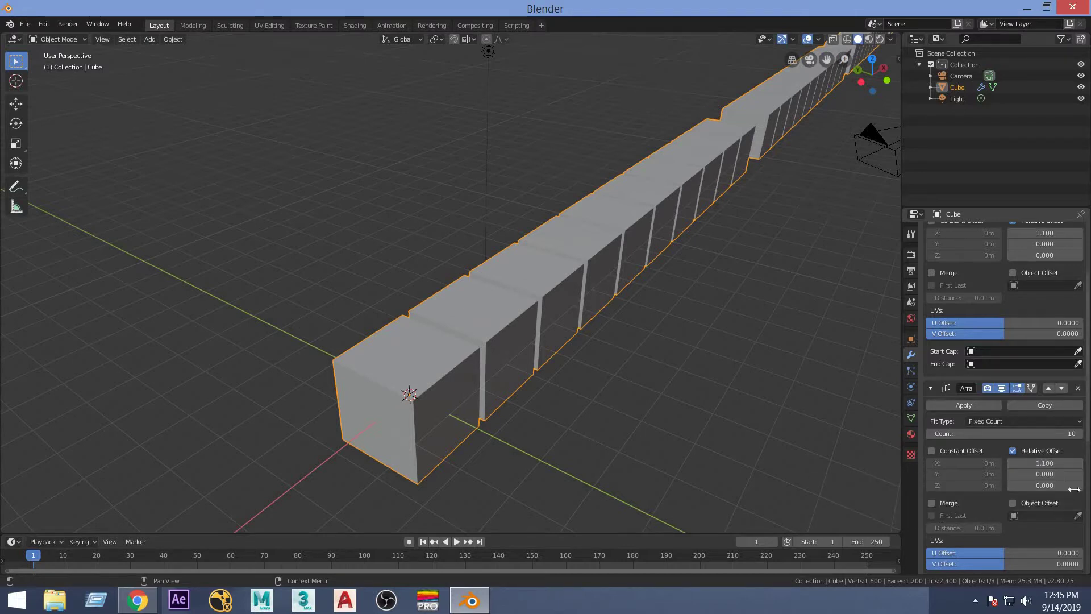
scroll(1074, 489, "down", 3)
scroll(1068, 454, "down", 6)
scroll(1059, 422, "down", 3)
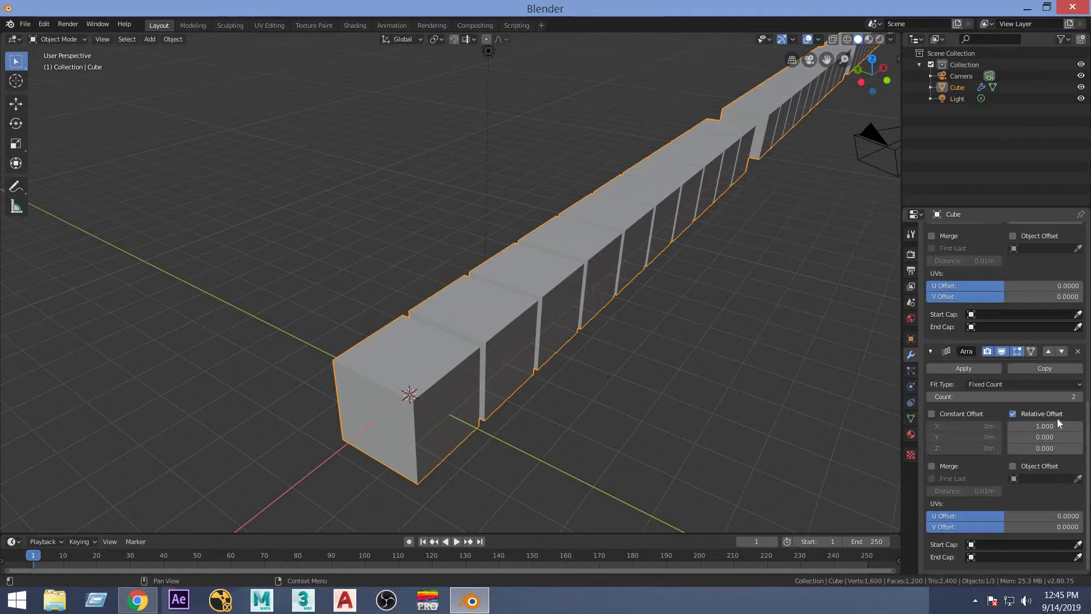
scroll(855, 362, "down", 3)
Set the second array's Relative Offset to X 0 and Y 1.1.
scroll(856, 363, "down", 3)
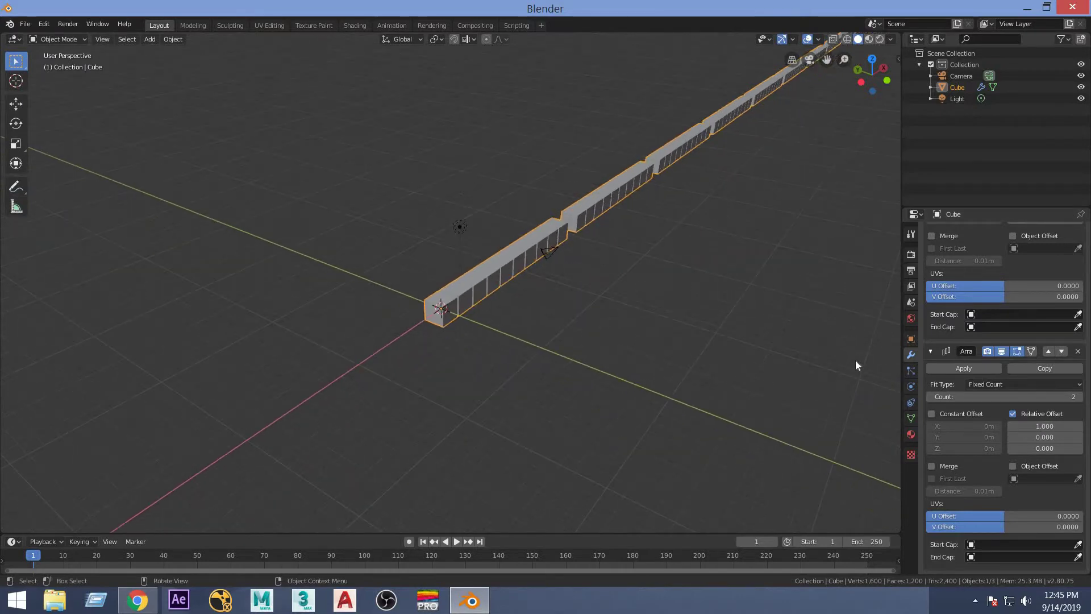
scroll(1020, 357, "up", 4)
scroll(1023, 352, "up", 3)
scroll(1026, 343, "up", 4)
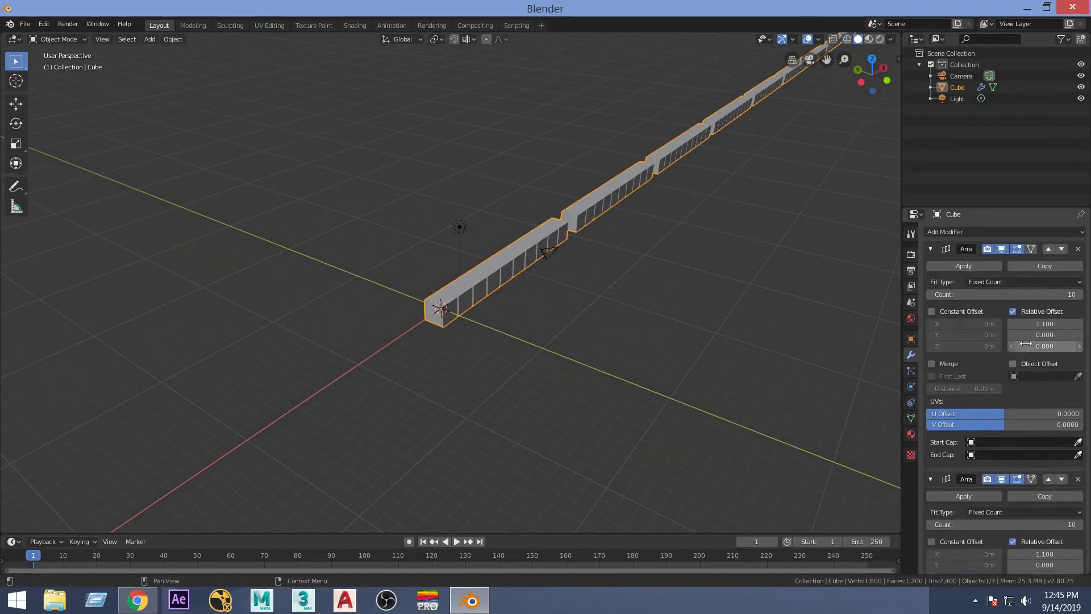
scroll(1046, 496, "down", 2)
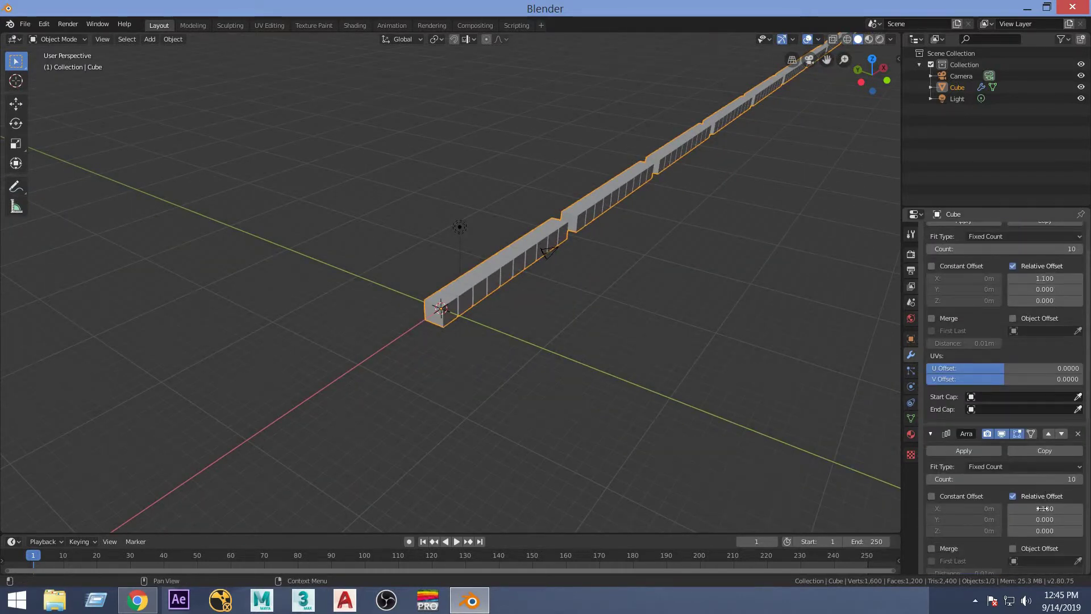
left_click(1044, 509)
type("0")
key("Return")
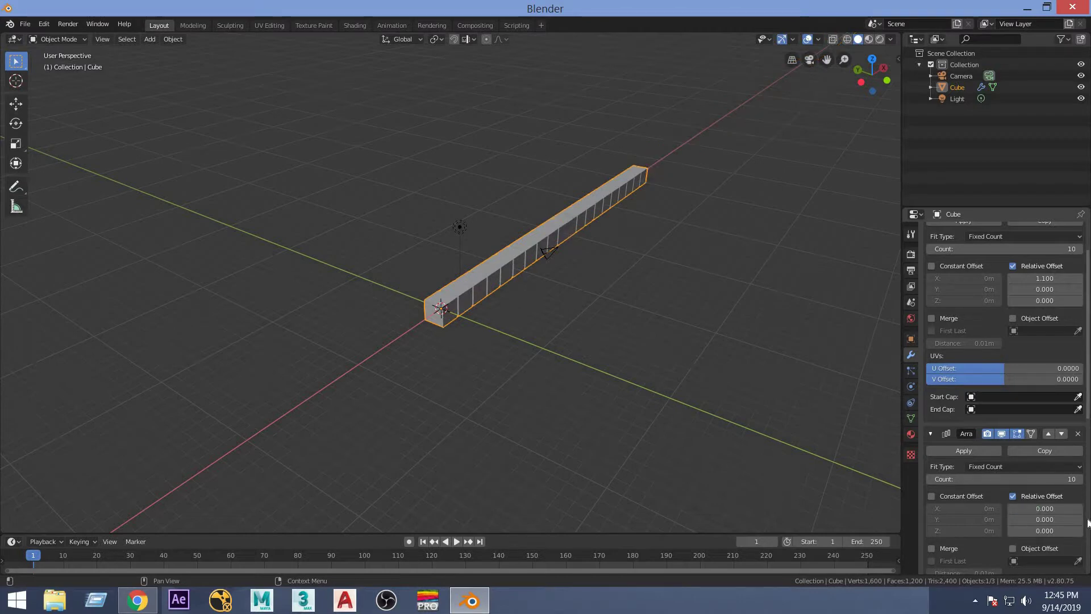
left_click(1060, 520)
type("1")
type(".1")
key("Return")
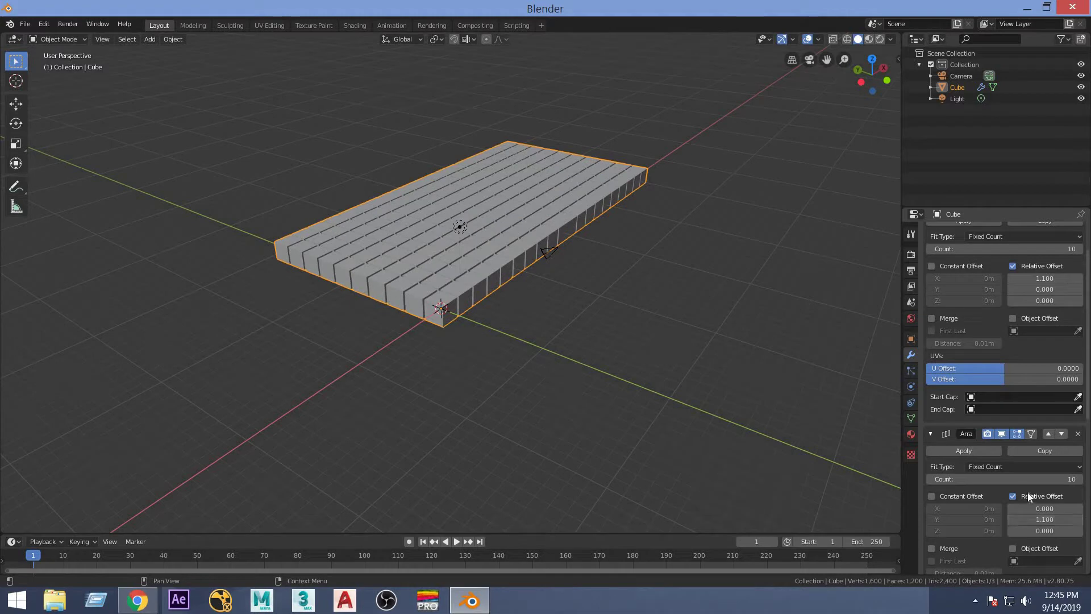
Set the third array's Relative Offset to X 0, Y 0, Z 1.1.
scroll(1041, 506, "down", 5)
scroll(1048, 481, "down", 3)
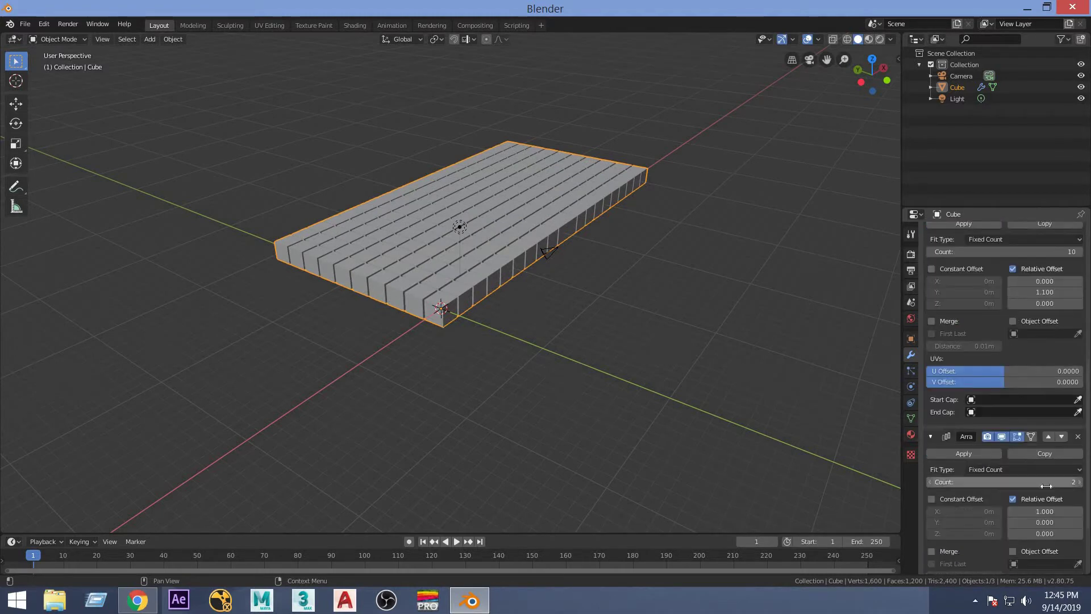
left_click(1049, 510)
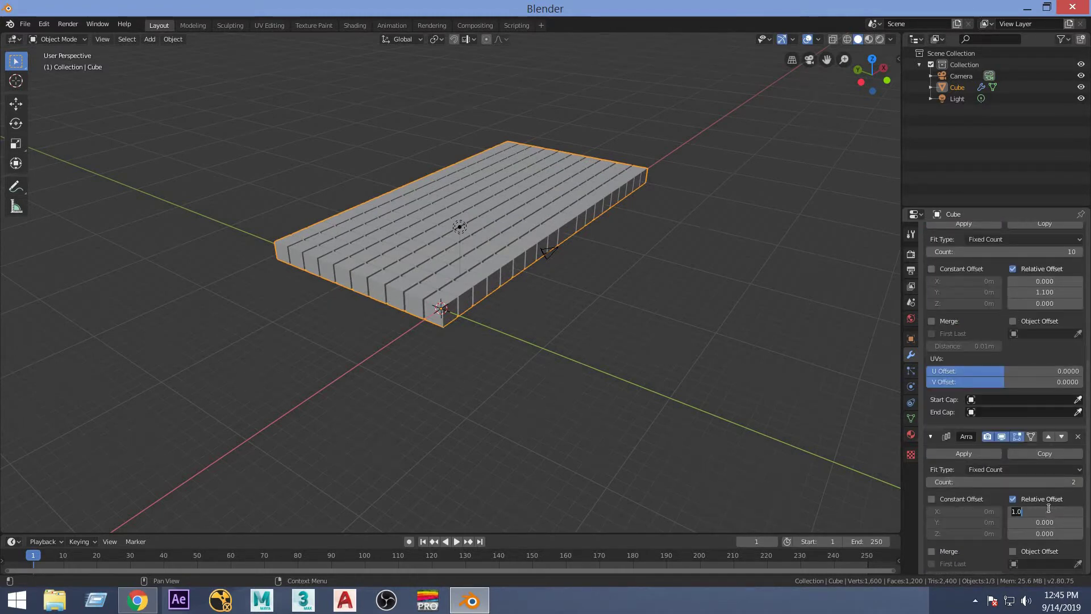
type("0")
key("Return")
left_click(1054, 519)
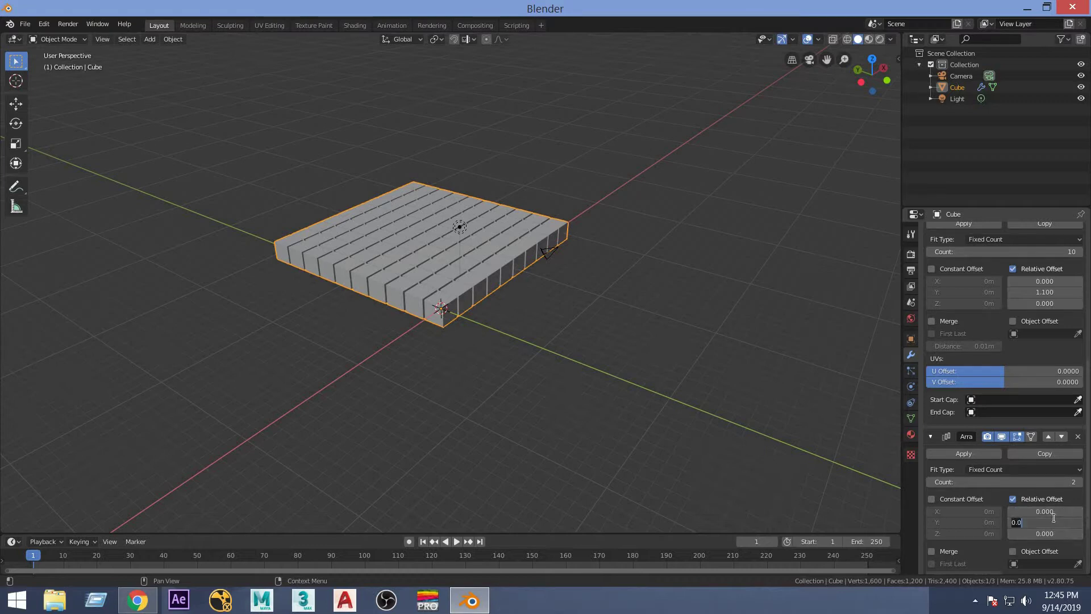
key("Return")
left_click(1054, 534)
type("1.1")
key("Return")
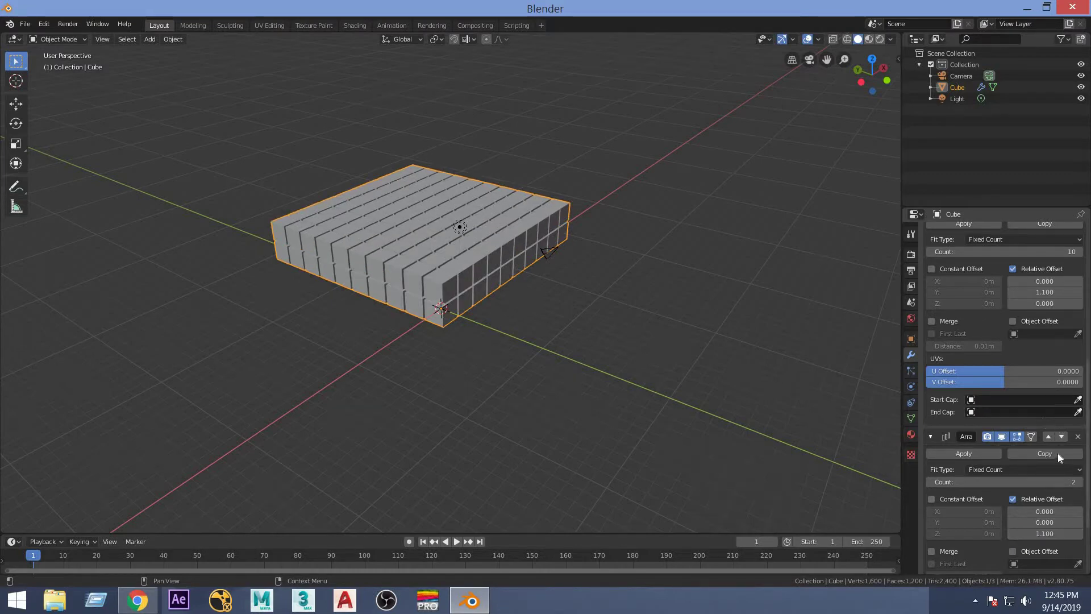
scroll(1046, 443, "up", 6)
scroll(1015, 340, "up", 6)
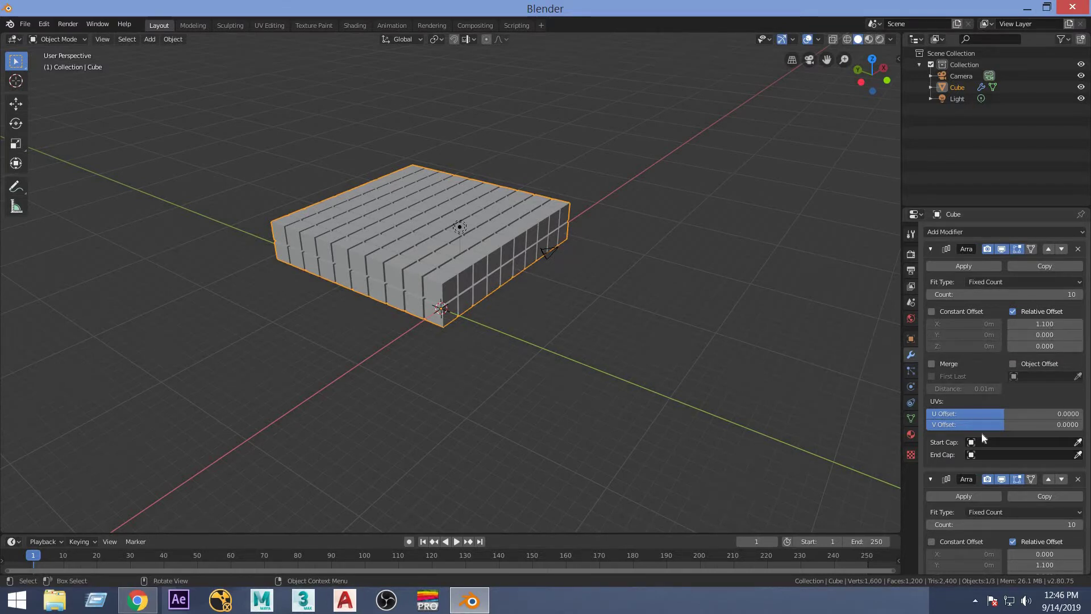
scroll(1051, 482, "down", 5)
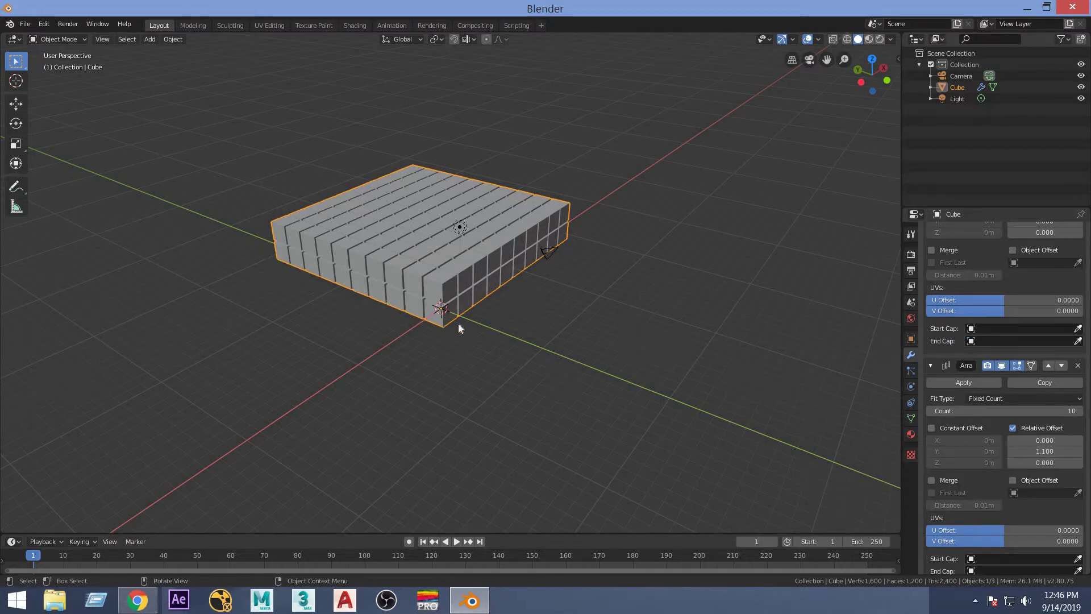
scroll(1058, 438, "down", 4)
scroll(1058, 438, "down", 3)
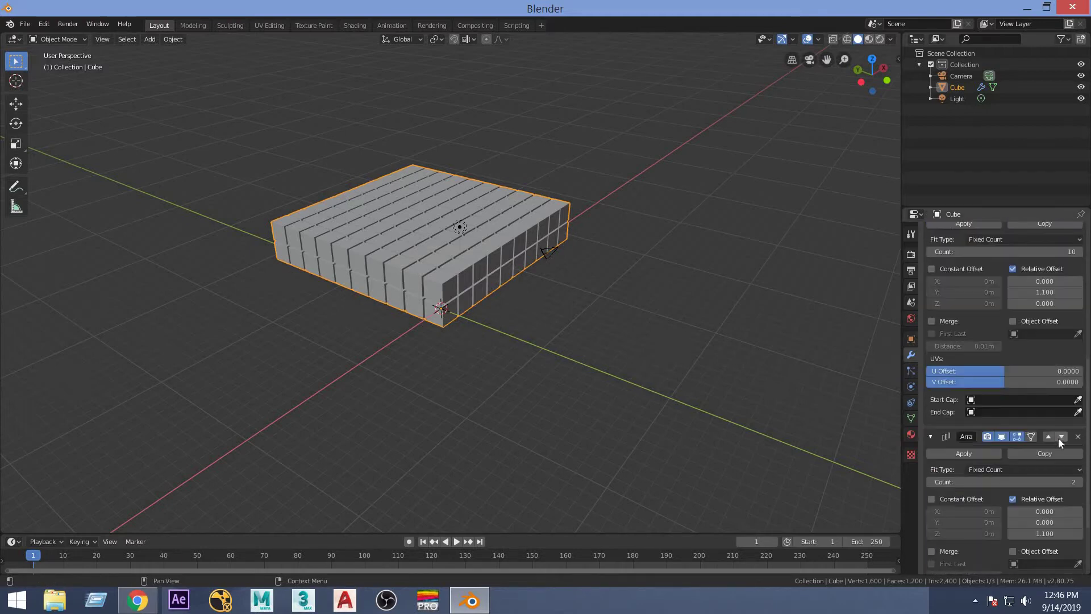
scroll(1049, 454, "down", 2)
scroll(1033, 482, "down", 2)
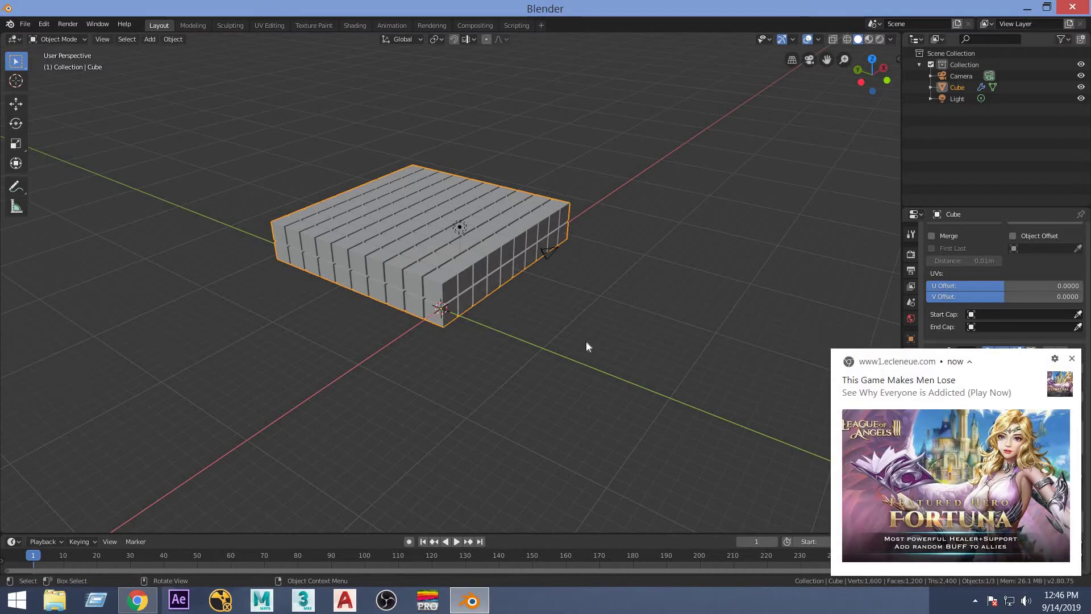
left_click(1072, 358)
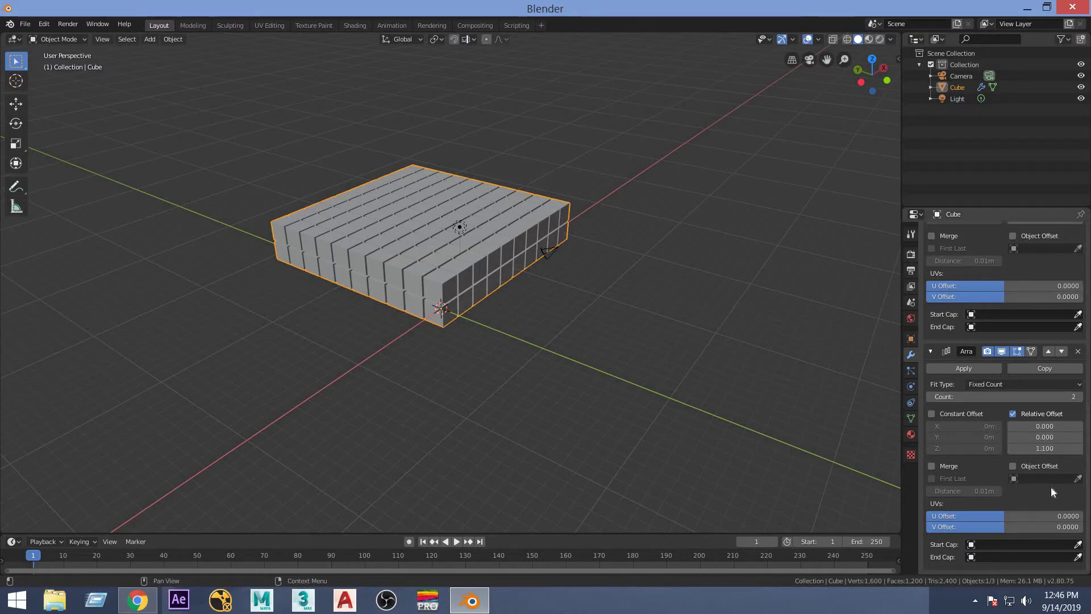
Set the third array's Count to 10, then view the block from the back at an angle.
scroll(1044, 397, "up", 1)
left_click(1054, 419)
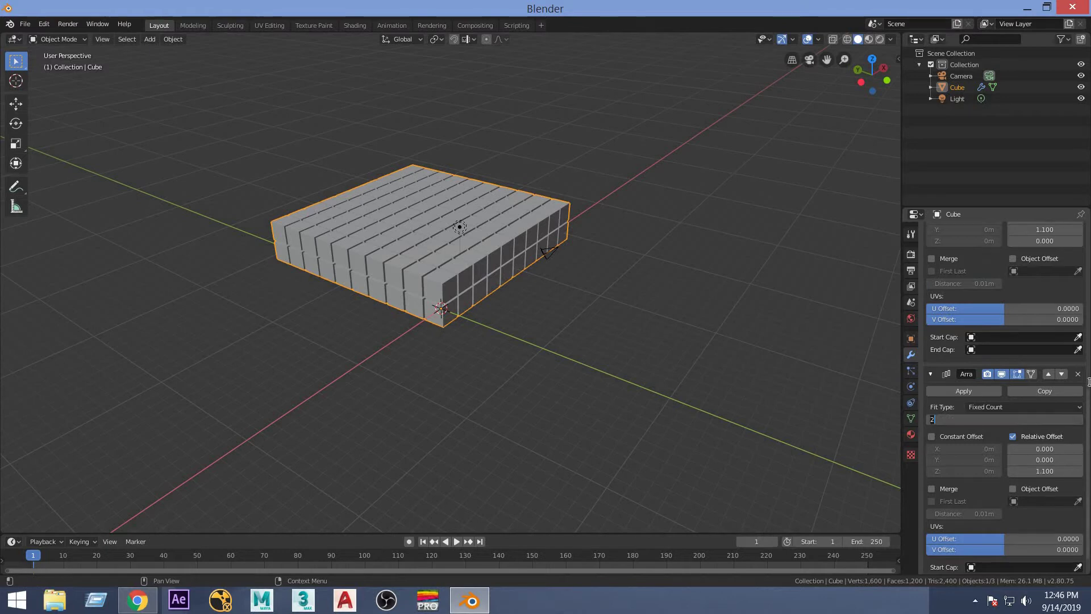
type("10")
key("Return")
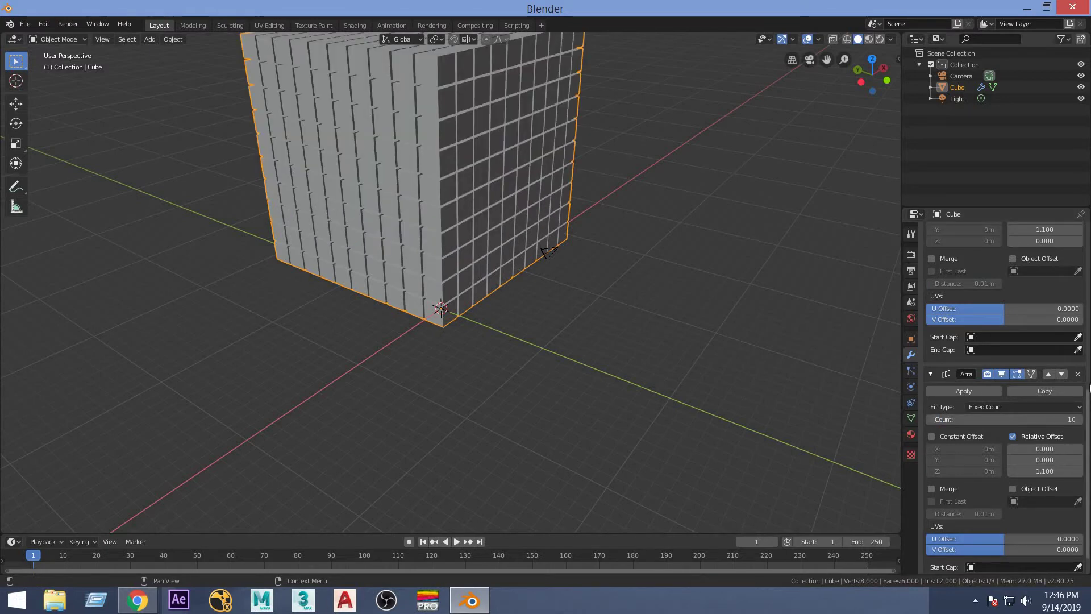
scroll(469, 371, "down", 3)
key("ctrl+KP_1")
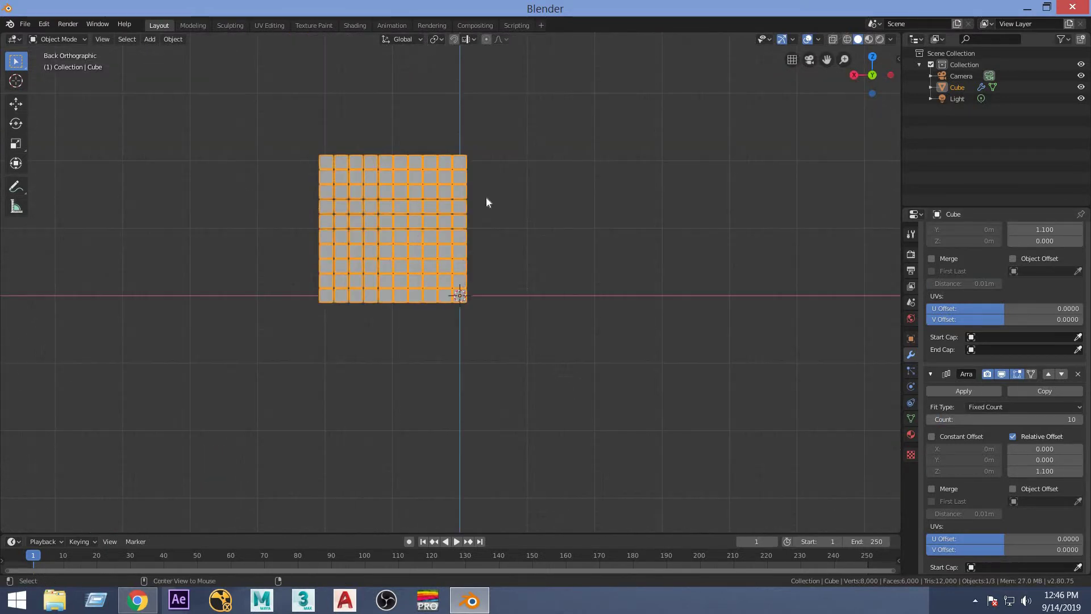
mouse_move(486, 203)
middle_mouse_down()
mouse_move(483, 275)
mouse_move(366, 248)
mouse_move(377, 219)
middle_mouse_up()
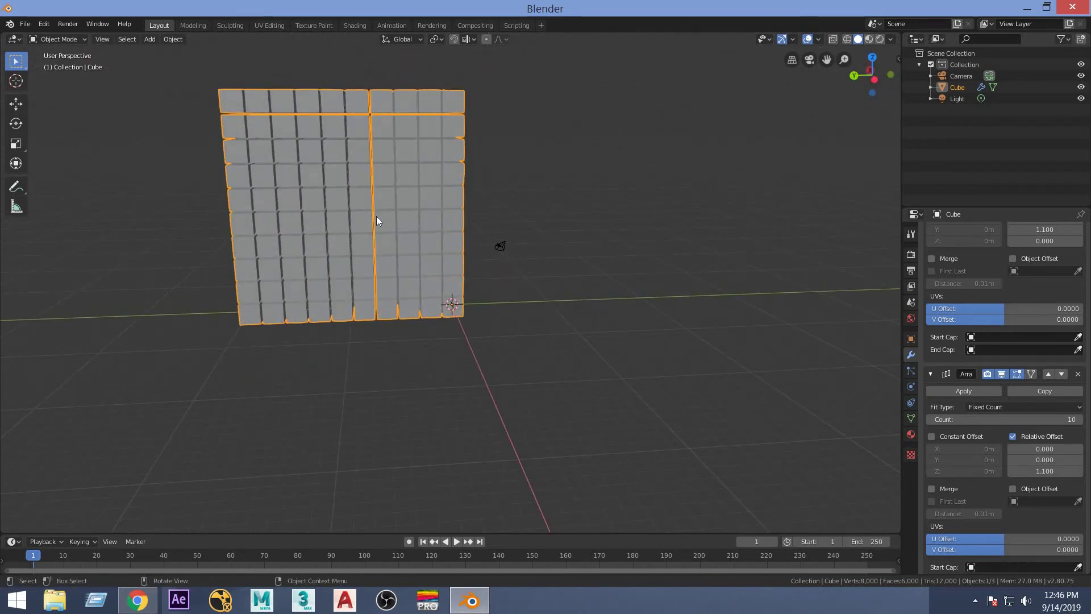